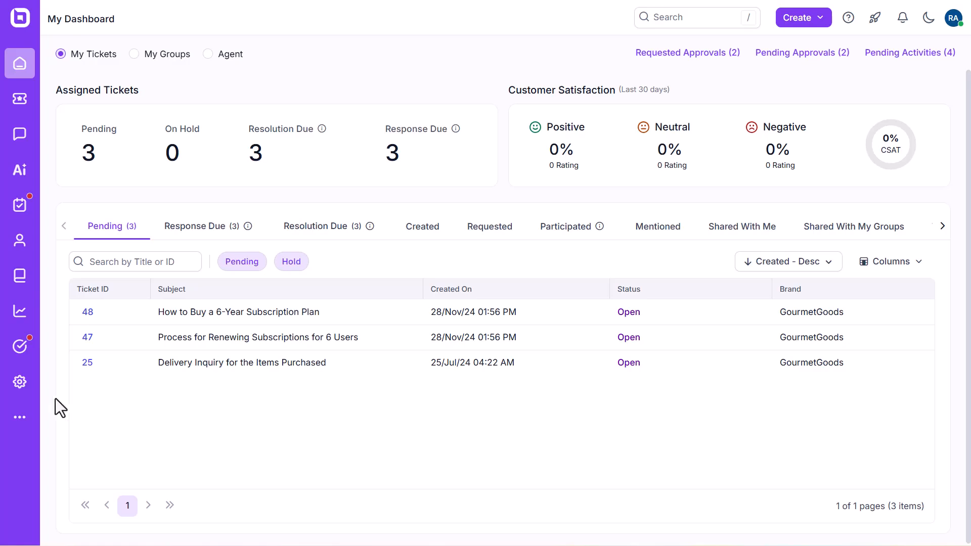
Install the Calendly app from the admin Marketplace and sign in to Calendly with the account password.
{"action": "left_click", "coordinate": [21, 387]}
{"action": "scroll", "coordinate": [168, 469], "scroll_direction": "down", "scroll_amount": 8}
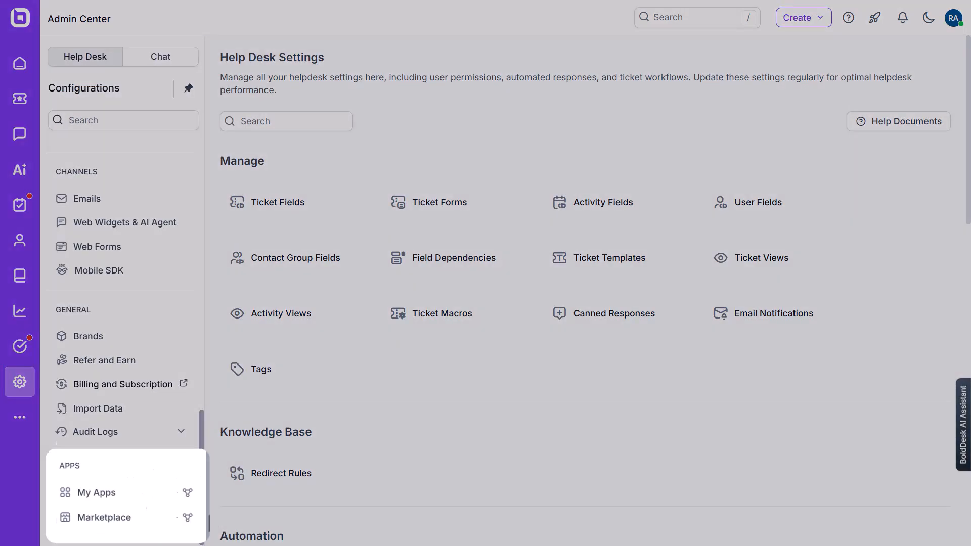
{"action": "left_click", "coordinate": [115, 526]}
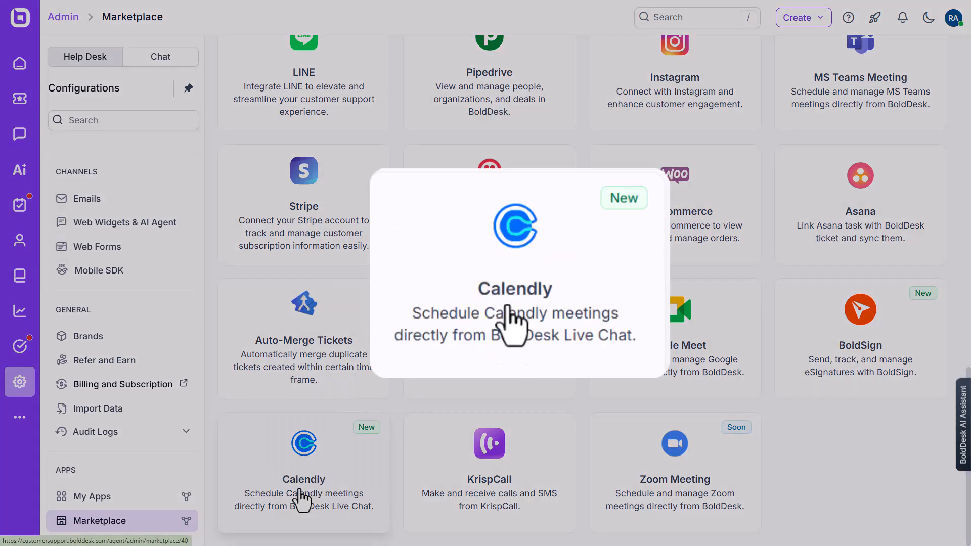
{"action": "left_click", "coordinate": [302, 498]}
{"action": "left_click", "coordinate": [322, 185]}
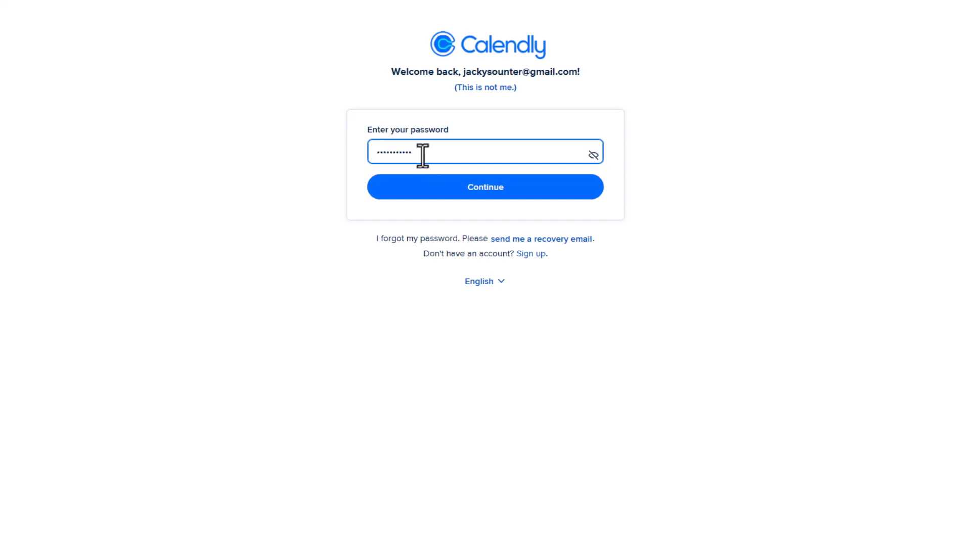
{"action": "left_click", "coordinate": [480, 190]}
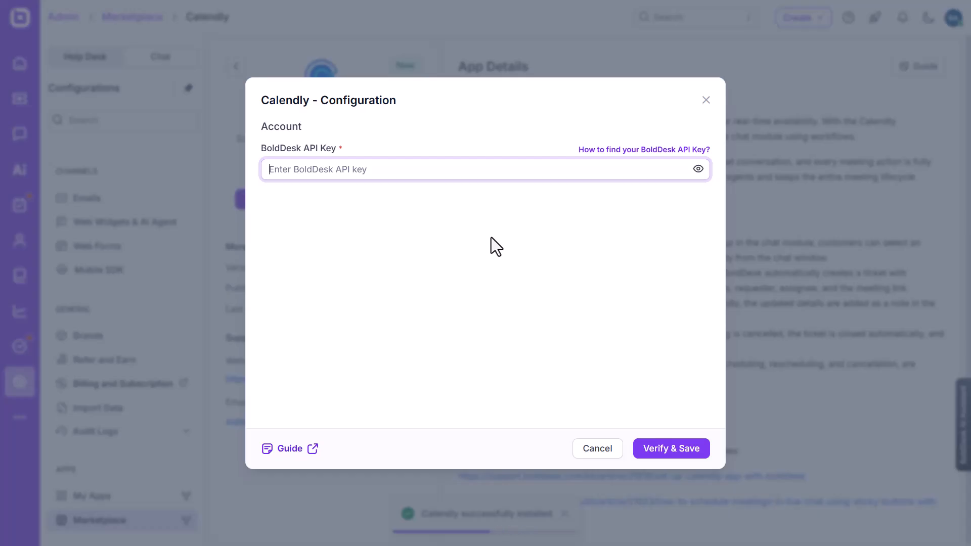
Paste the BoldDesk API key into the Calendly configuration, and verify and save it.
{"action": "left_click", "coordinate": [360, 169]}
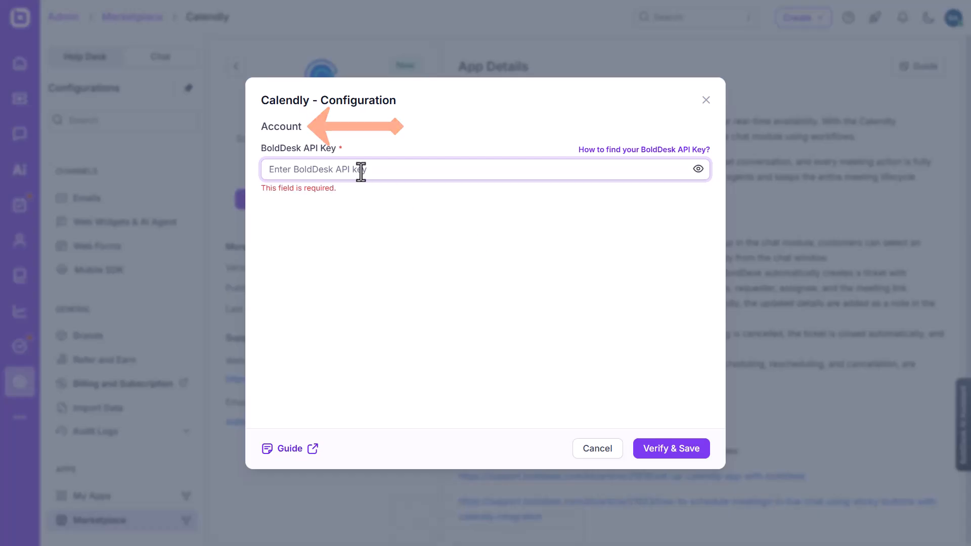
{"action": "key", "text": "ctrl+v"}
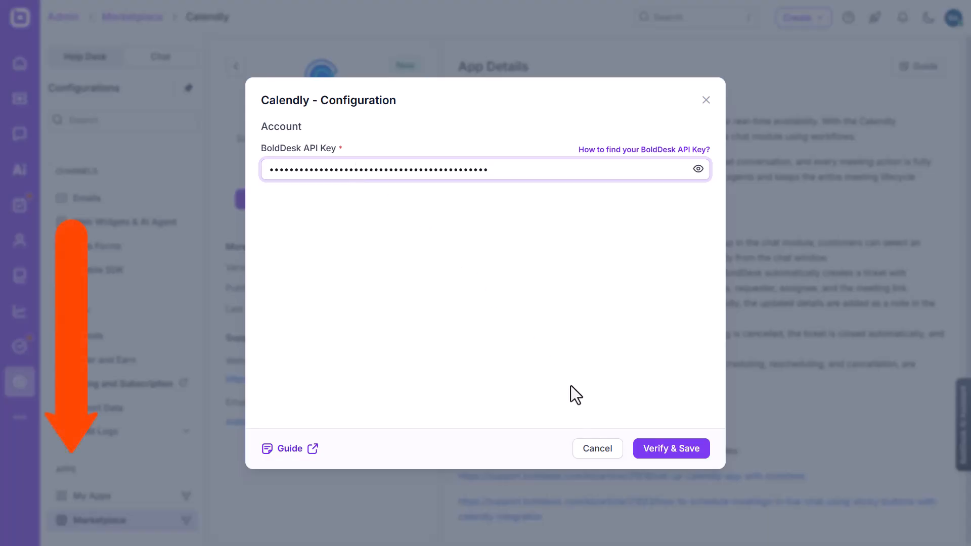
{"action": "left_click", "coordinate": [669, 454]}
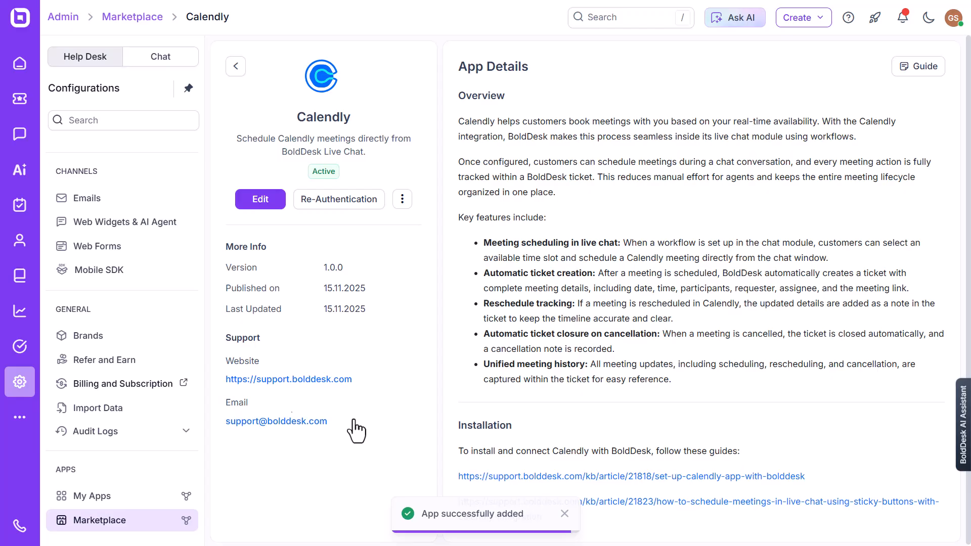
Open the Sticky Button Clicked trigger among the chat automation workflows in the admin settings.
{"action": "left_click", "coordinate": [31, 383]}
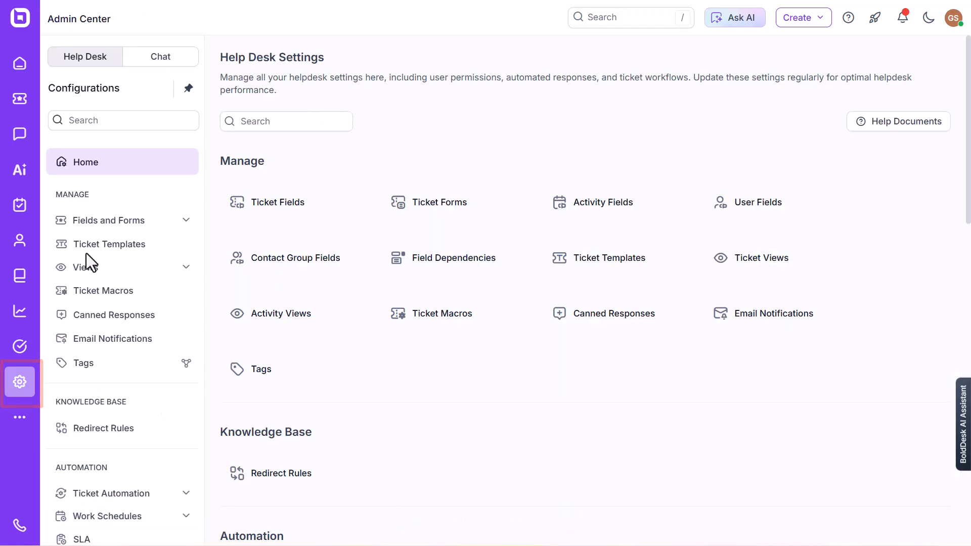
{"action": "left_click", "coordinate": [161, 57]}
{"action": "scroll", "coordinate": [127, 329], "scroll_direction": "down", "scroll_amount": 8}
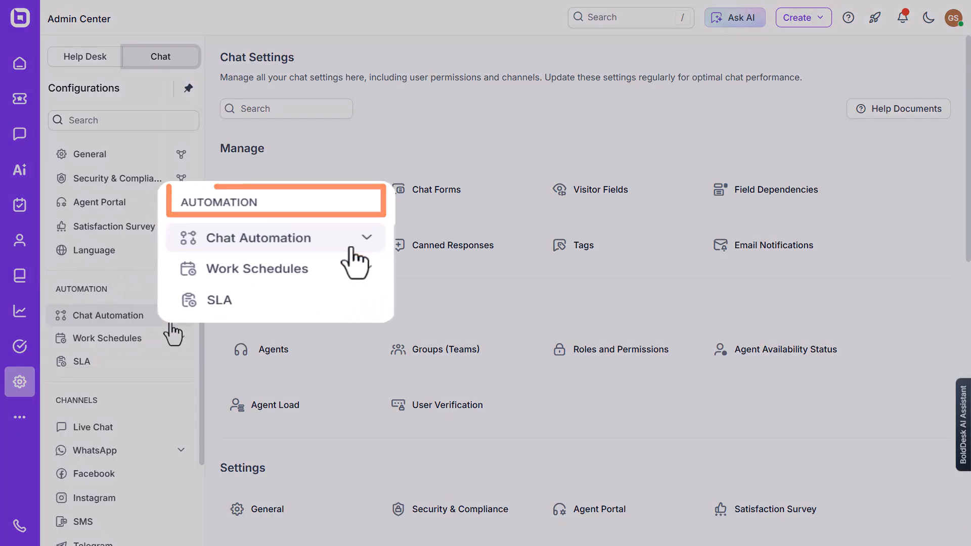
{"action": "left_click", "coordinate": [171, 320]}
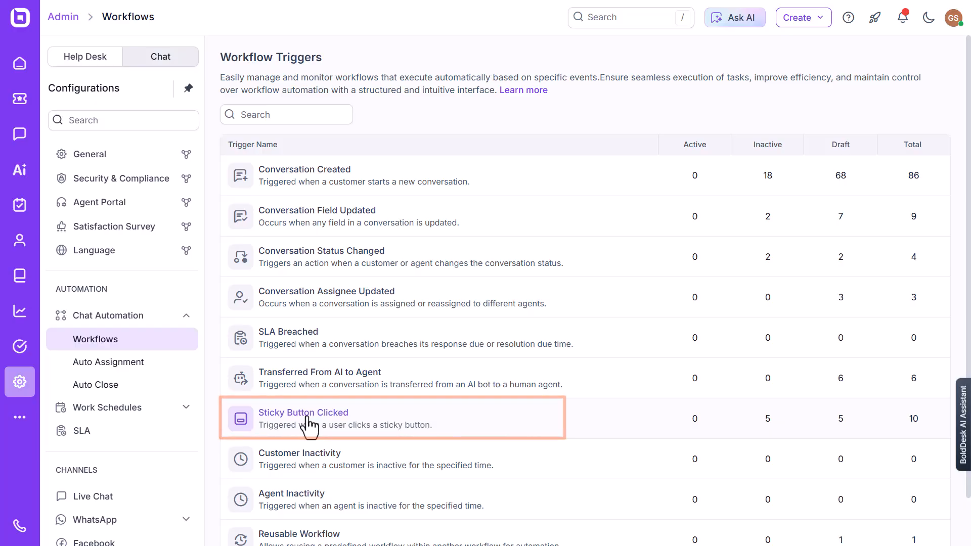
{"action": "left_click", "coordinate": [309, 428]}
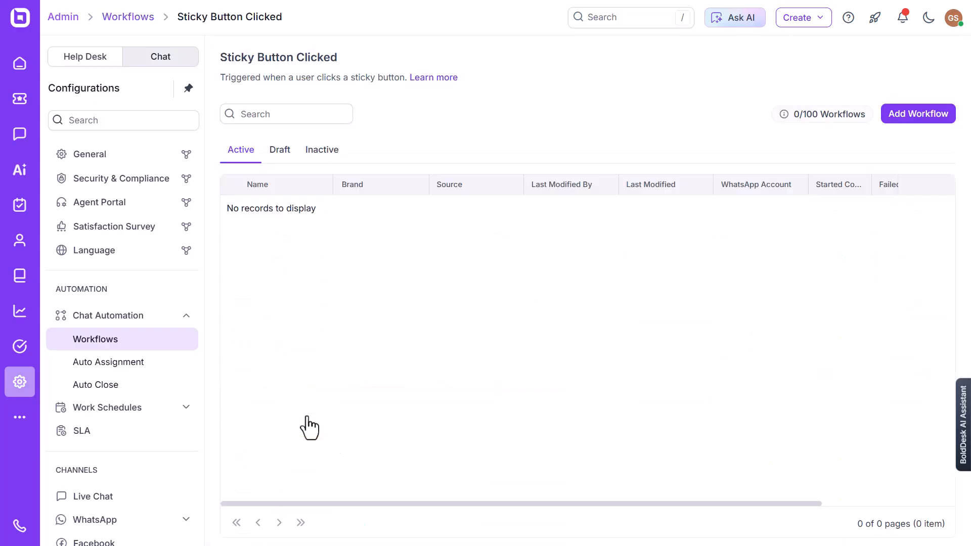
Create a Sticky Button Clicked workflow named Scheduler for the brand Riffwire with Live Chat as the source.
{"action": "left_click", "coordinate": [918, 114]}
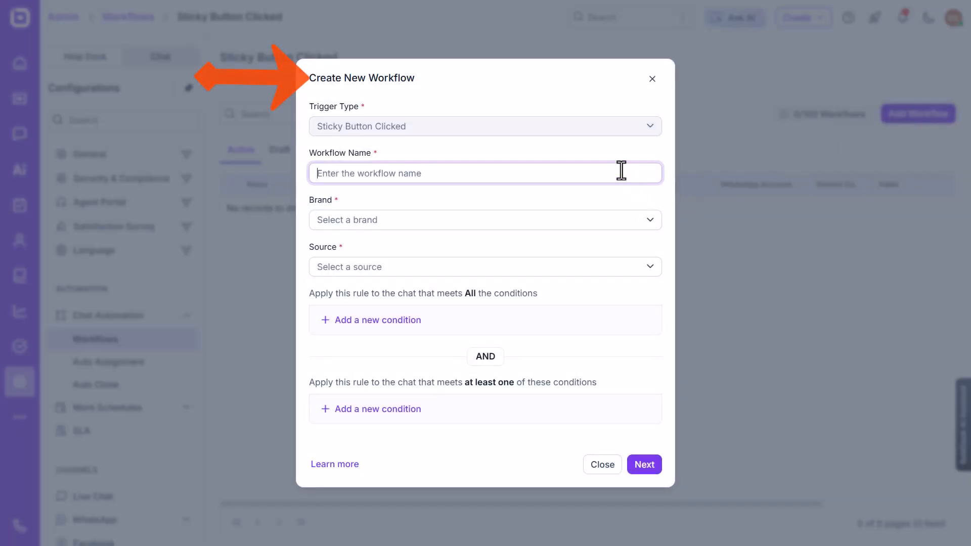
{"action": "type", "text": "Scheduler"}
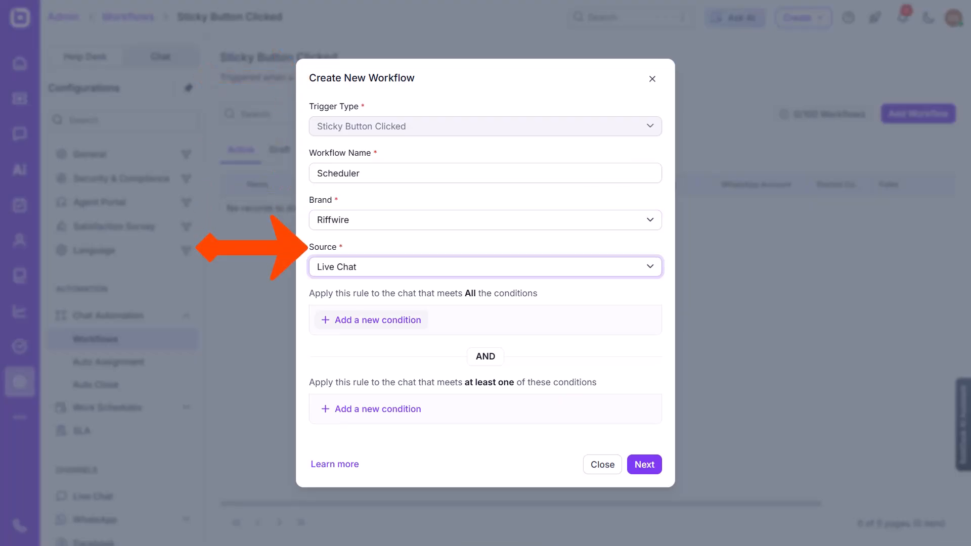
{"action": "left_click", "coordinate": [644, 465]}
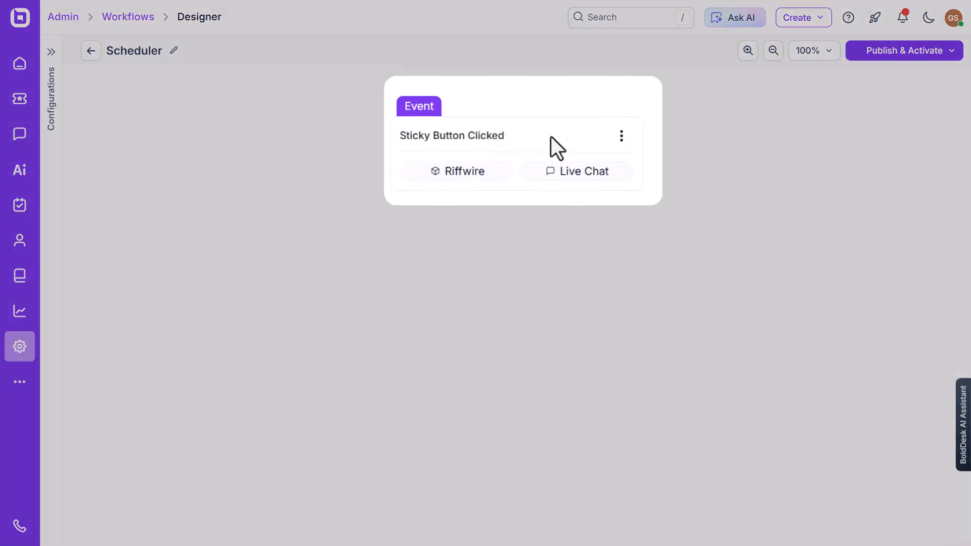
Add a Branch via Conditions after the event, with the condition "Schedule calendly meeting" requiring Sticky Button Value Is "Contact Sales".
{"action": "left_click", "coordinate": [544, 113]}
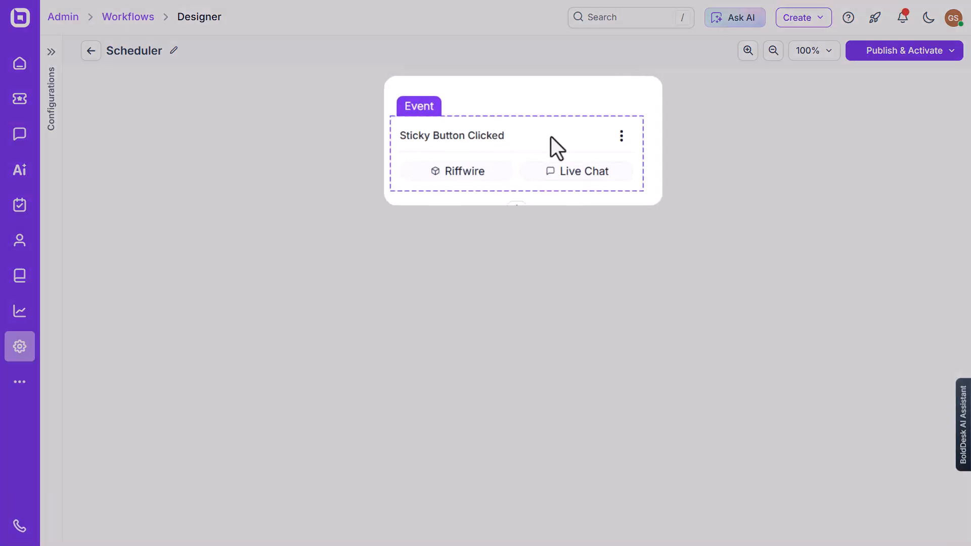
{"action": "left_click", "coordinate": [516, 176]}
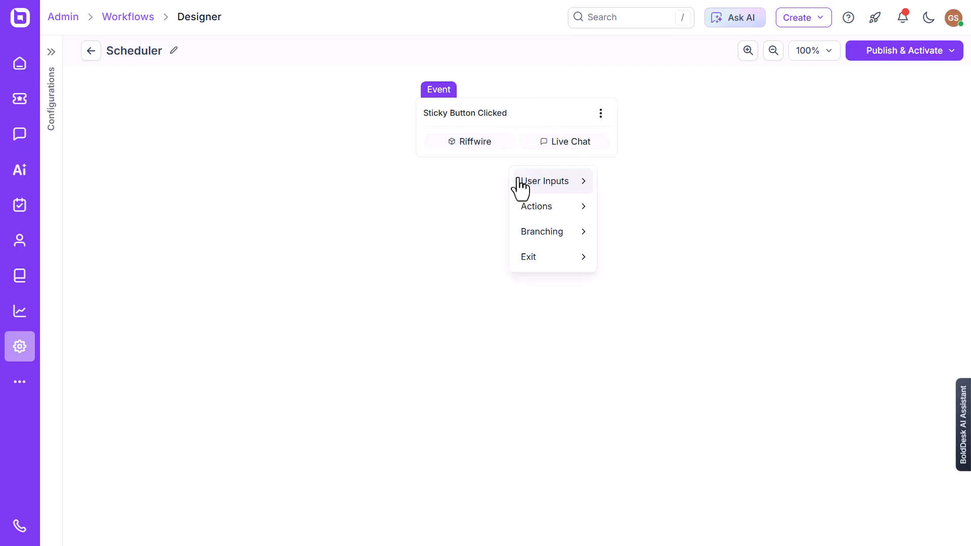
{"action": "left_click", "coordinate": [586, 237]}
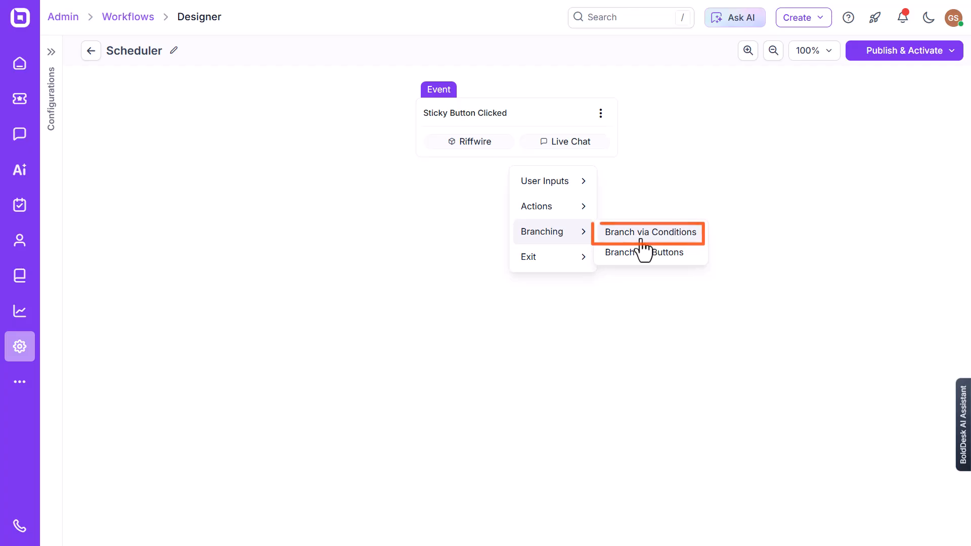
{"action": "left_click", "coordinate": [640, 241]}
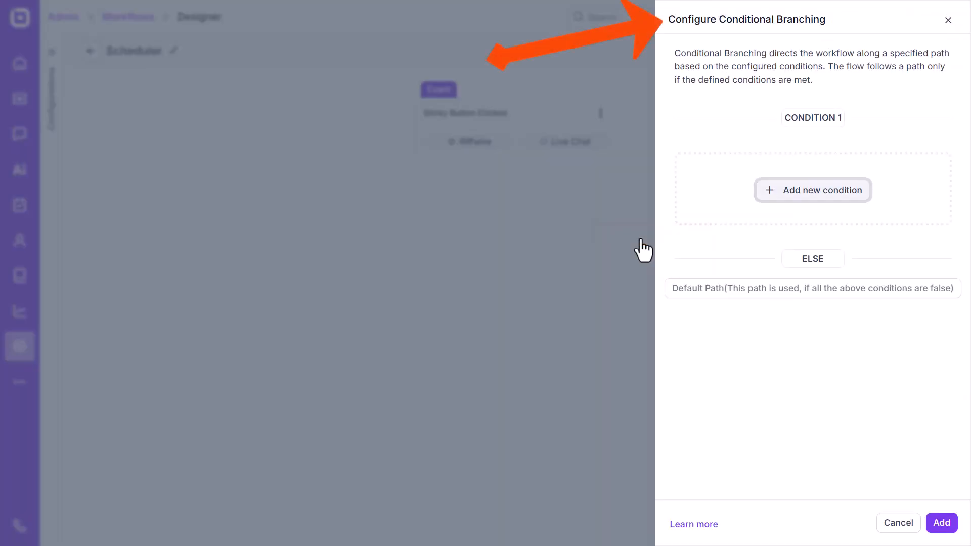
{"action": "left_click", "coordinate": [804, 202]}
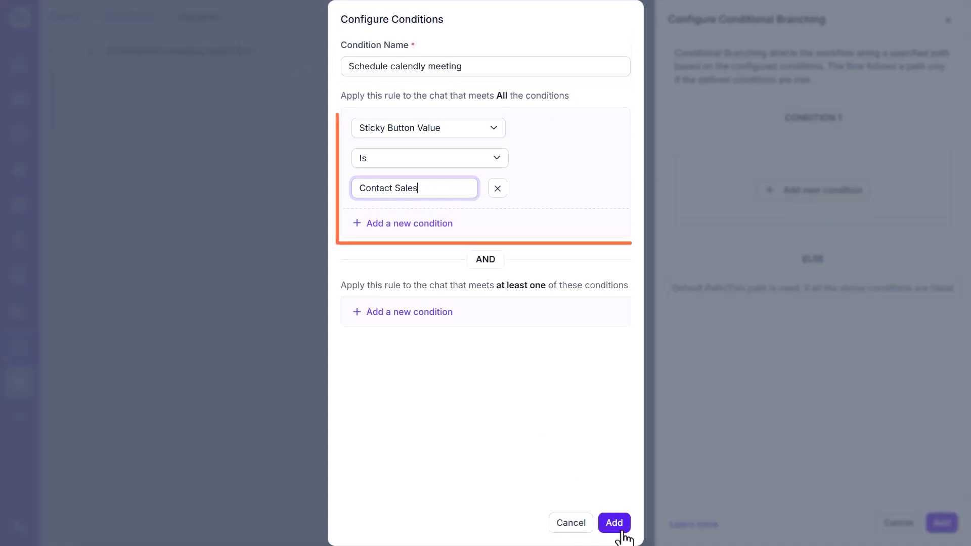
{"action": "left_click", "coordinate": [627, 526]}
{"action": "left_click", "coordinate": [942, 525]}
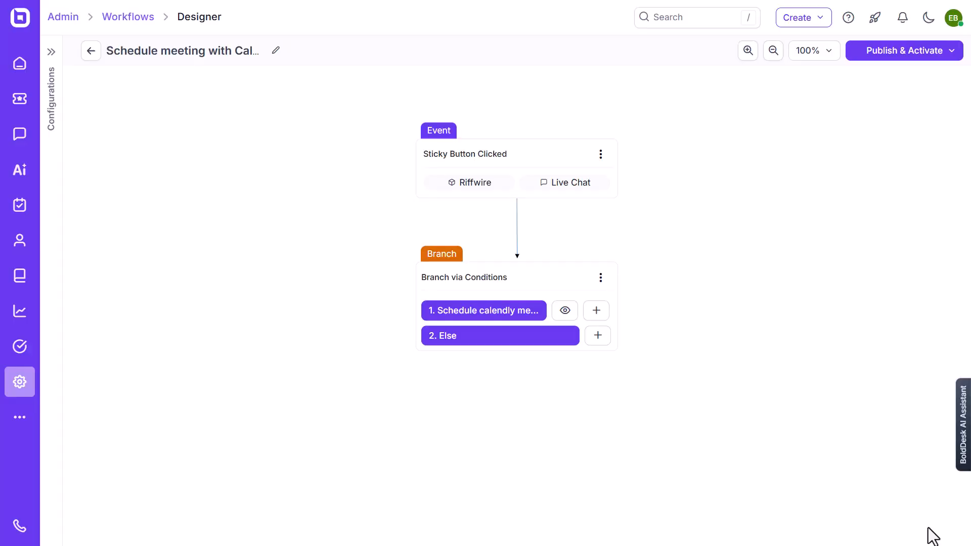
Add Get Scheduler via Calendly to condition 1 with message "Using this will create a demo meeting with Riffwire electronic shop." and button text "Book a Meeting".
{"action": "scroll", "coordinate": [600, 225], "scroll_direction": "down", "scroll_amount": 2}
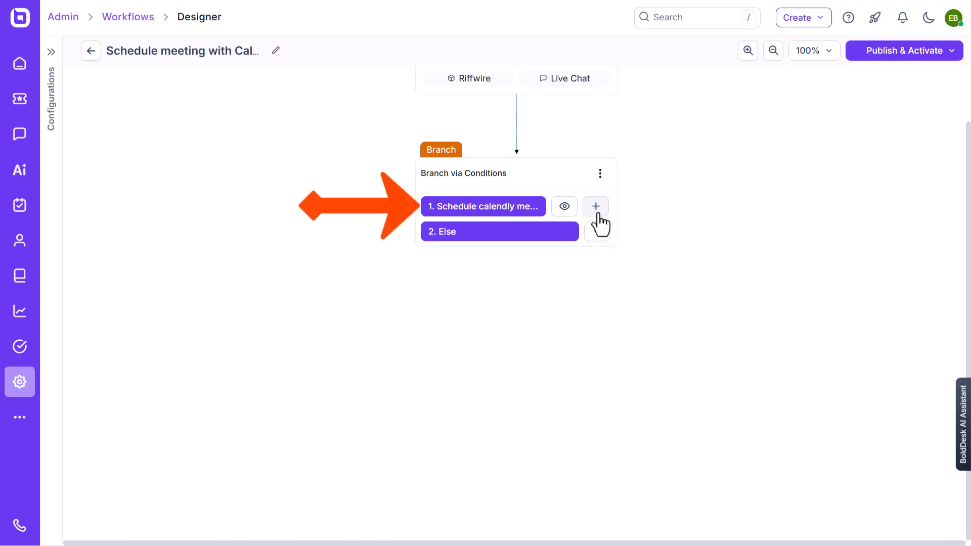
{"action": "left_click", "coordinate": [595, 206]}
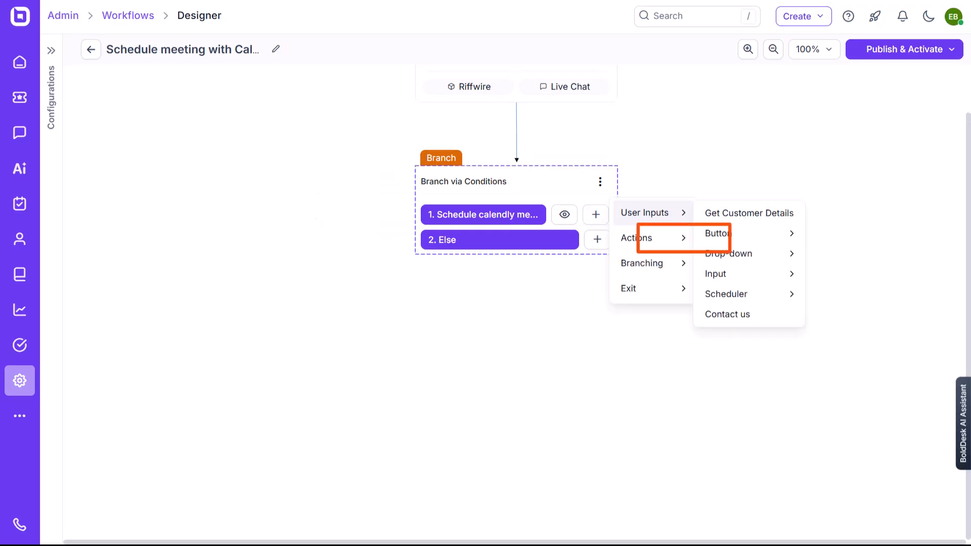
{"action": "mouse_move", "coordinate": [749, 294]}
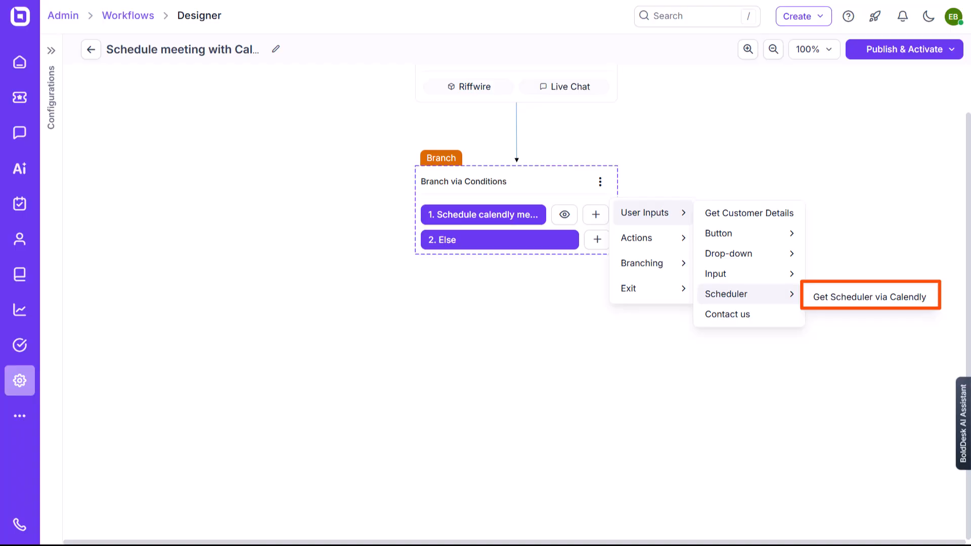
{"action": "left_click", "coordinate": [870, 296]}
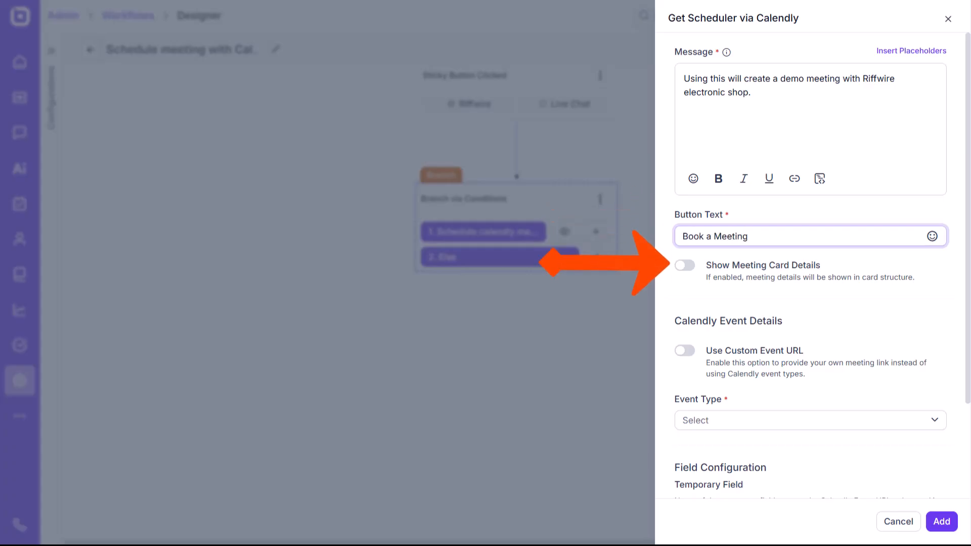
Enable Show Meeting Card Details, set the event type to 30 Minute Meeting and add the scheduler to the workflow.
{"action": "left_click", "coordinate": [685, 265]}
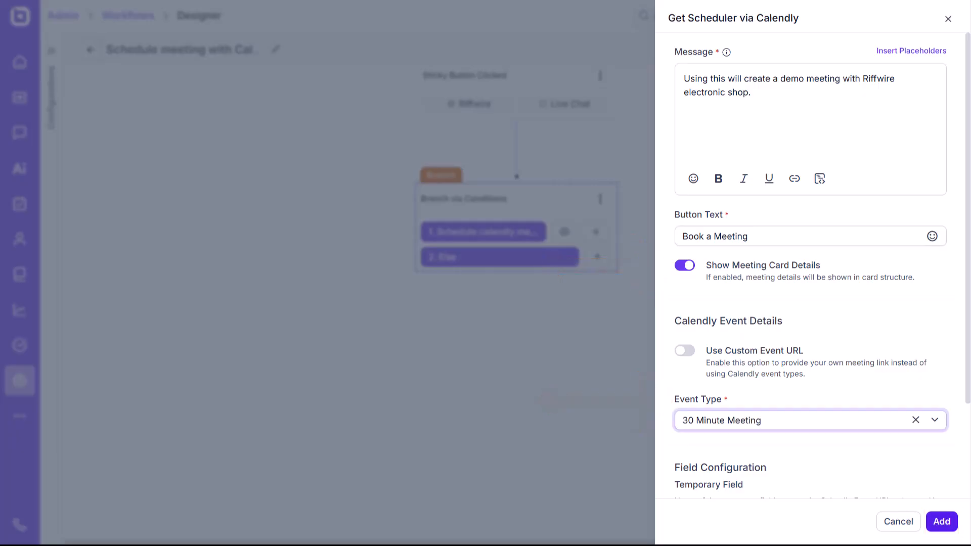
{"action": "left_click", "coordinate": [942, 521]}
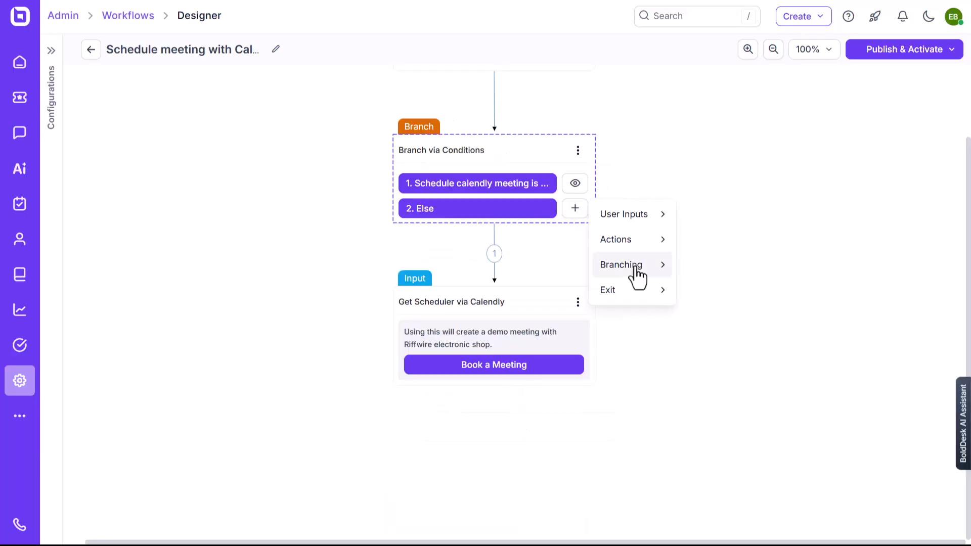
Add End Current Workflow exits to the Else path and after the Calendly scheduler, and publish and activate the workflow.
{"action": "mouse_move", "coordinate": [633, 290]}
{"action": "left_click", "coordinate": [703, 331]}
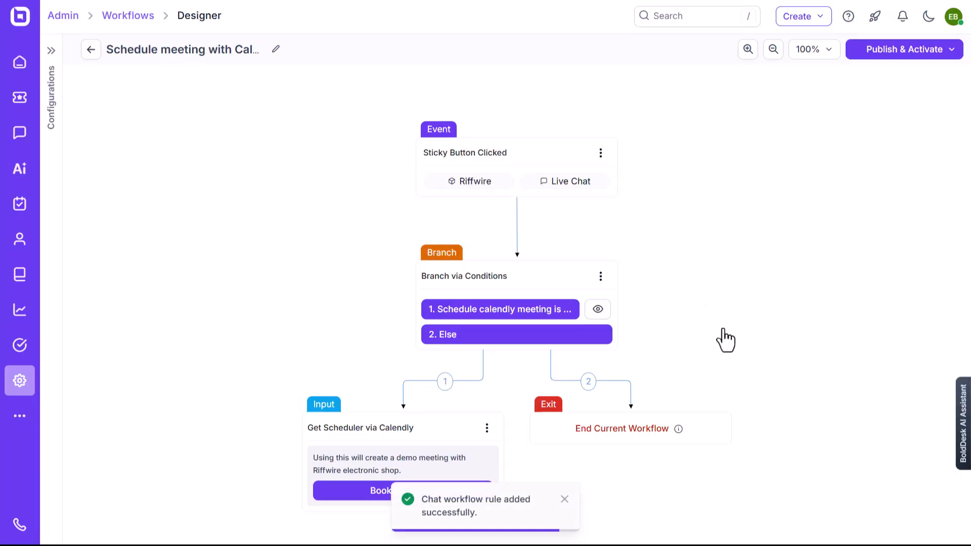
{"action": "scroll", "coordinate": [396, 433], "scroll_direction": "down", "scroll_amount": 2}
{"action": "left_click", "coordinate": [397, 421]}
{"action": "mouse_move", "coordinate": [444, 503]}
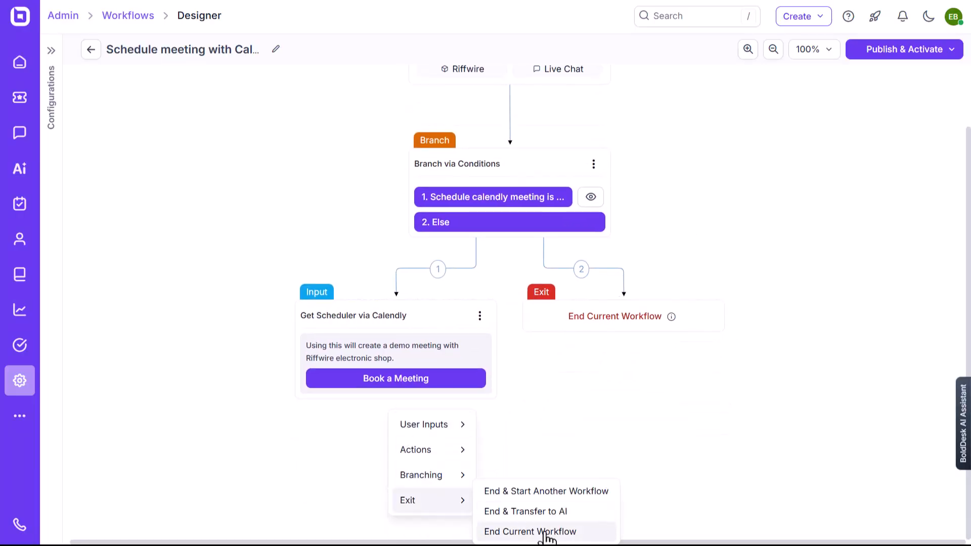
{"action": "left_click", "coordinate": [543, 529]}
{"action": "left_click", "coordinate": [905, 49]}
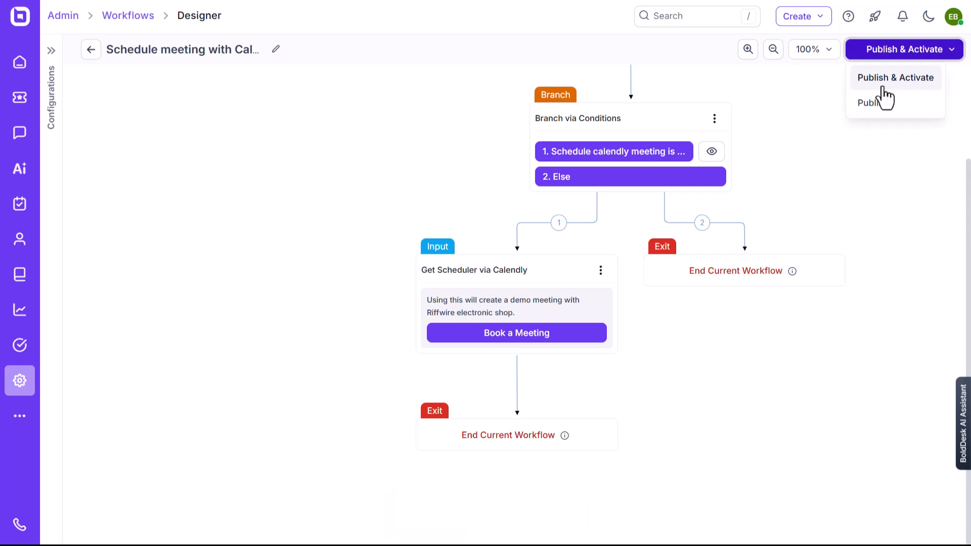
{"action": "left_click", "coordinate": [882, 78]}
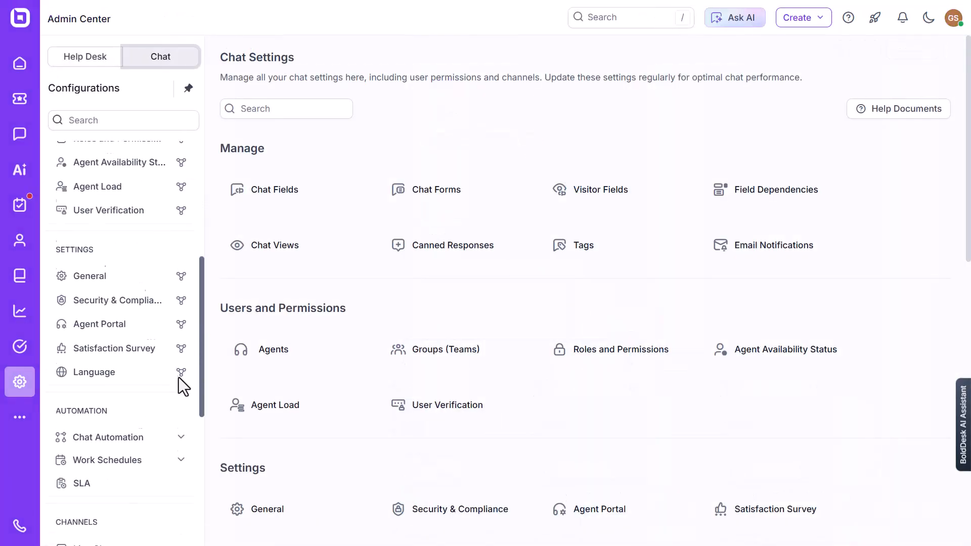
Open the Chat Experience settings of the Riffwire Electronic Support live chat widget.
{"action": "scroll", "coordinate": [152, 364], "scroll_direction": "down", "scroll_amount": 4}
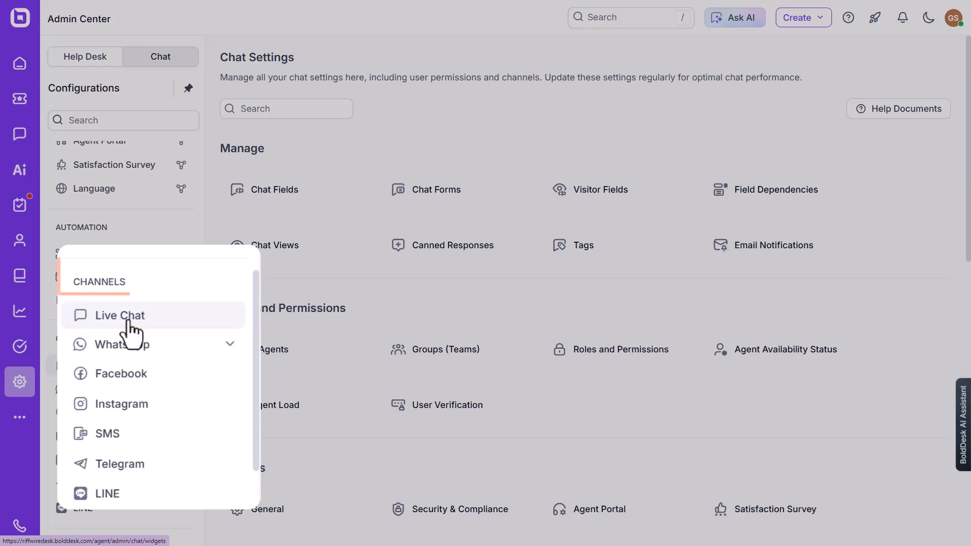
{"action": "left_click", "coordinate": [101, 359]}
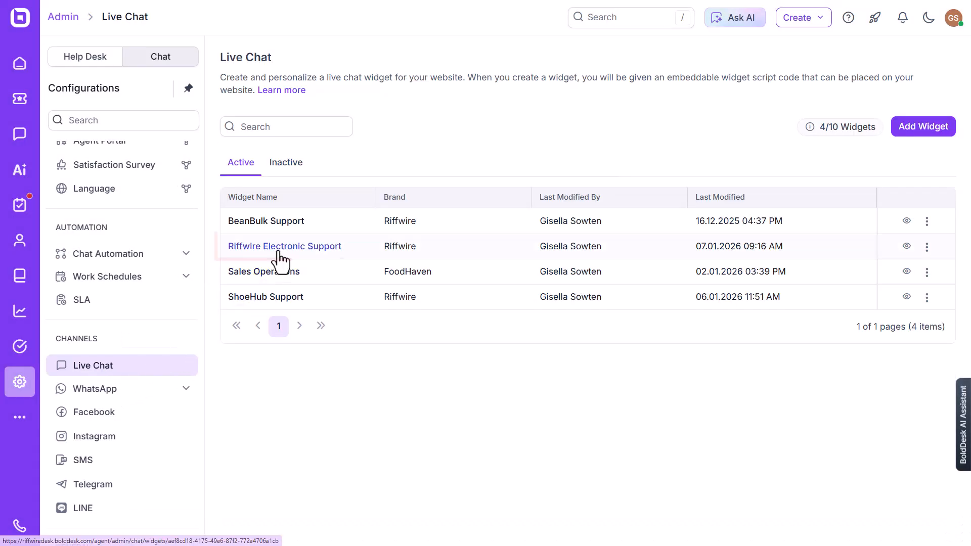
{"action": "left_click", "coordinate": [314, 51]}
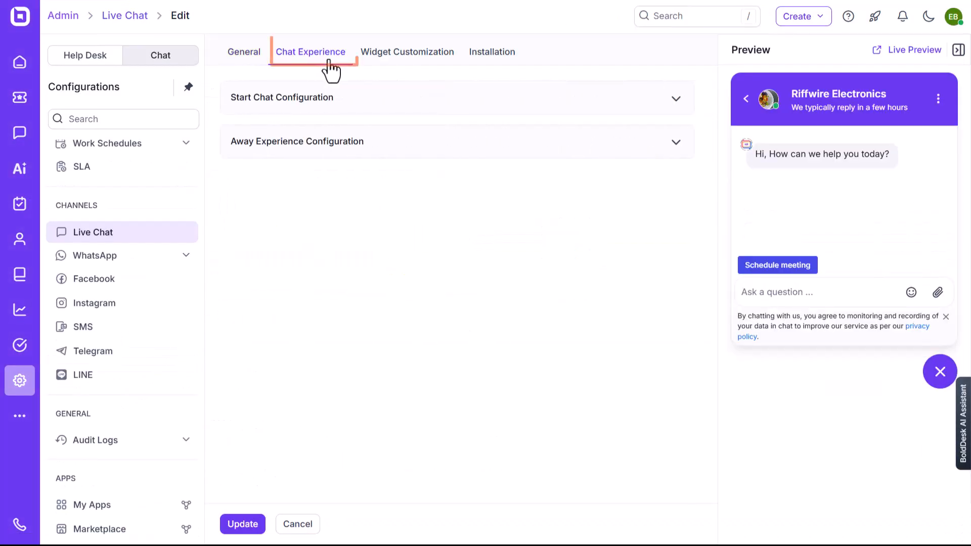
Enable the Sticky Button in the start chat configuration with display name and value "Contact Sales", and update the widget.
{"action": "left_click", "coordinate": [675, 97]}
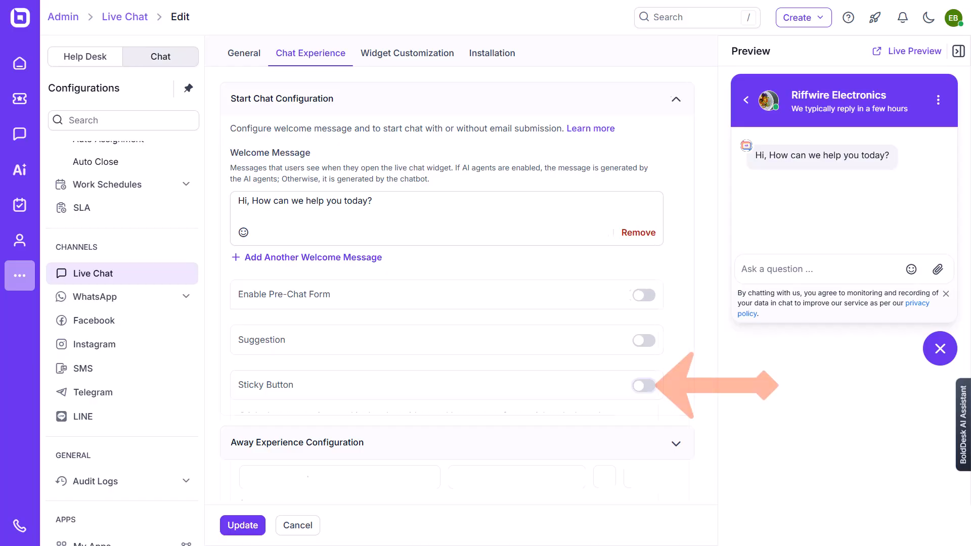
{"action": "left_click", "coordinate": [645, 387]}
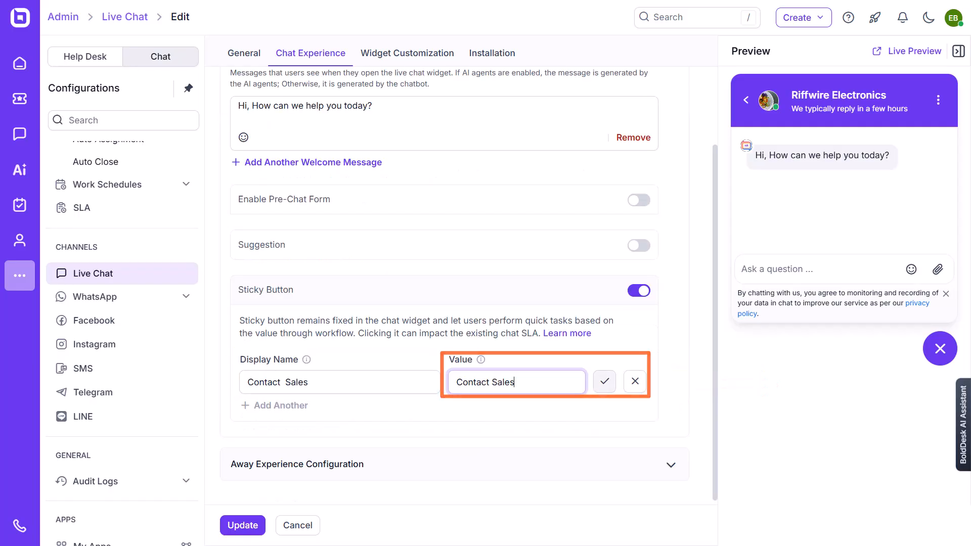
{"action": "left_click", "coordinate": [605, 382]}
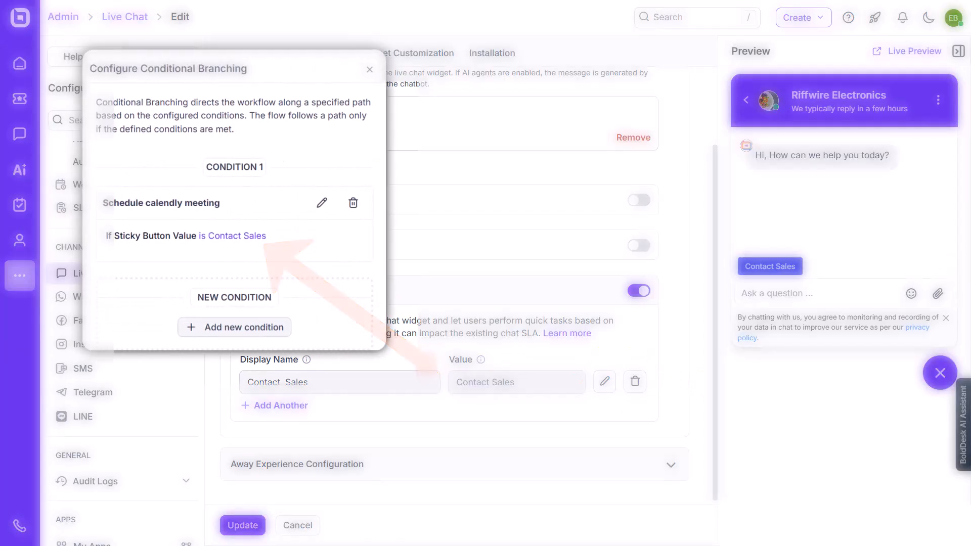
{"action": "left_click", "coordinate": [241, 530]}
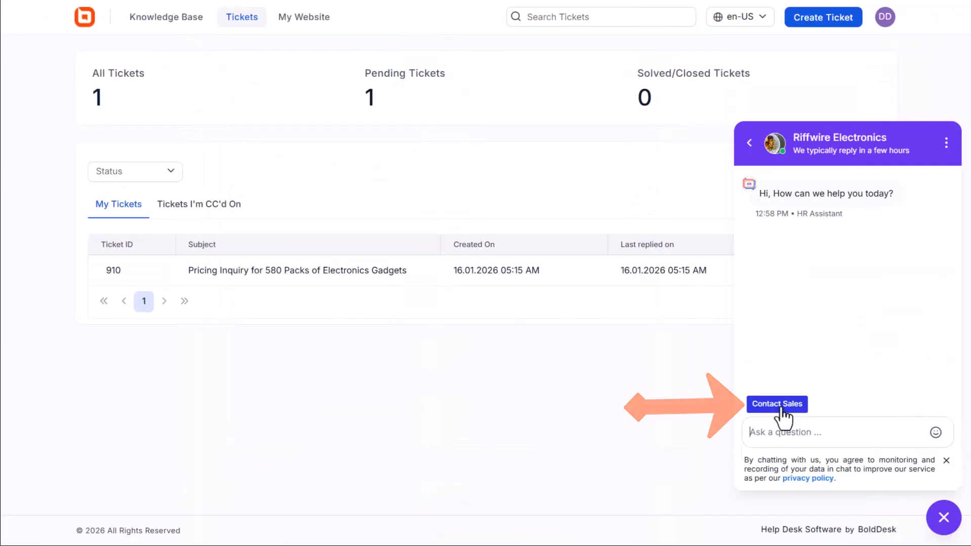
In the customer portal chat, use Contact Sales to book a 30 Minute Meeting for January 29, 2026 at 11:30, including email and preparation notes.
{"action": "left_click", "coordinate": [781, 407]}
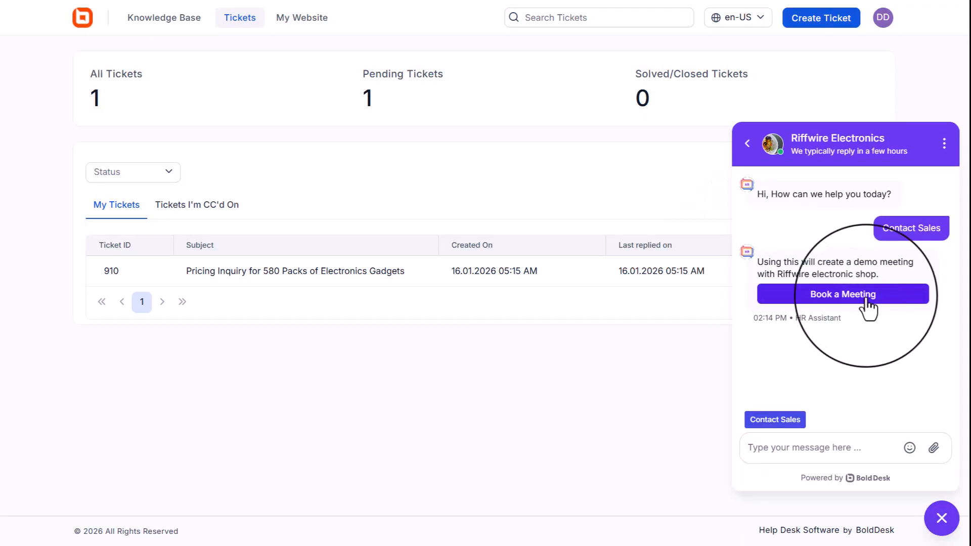
{"action": "left_click", "coordinate": [866, 298]}
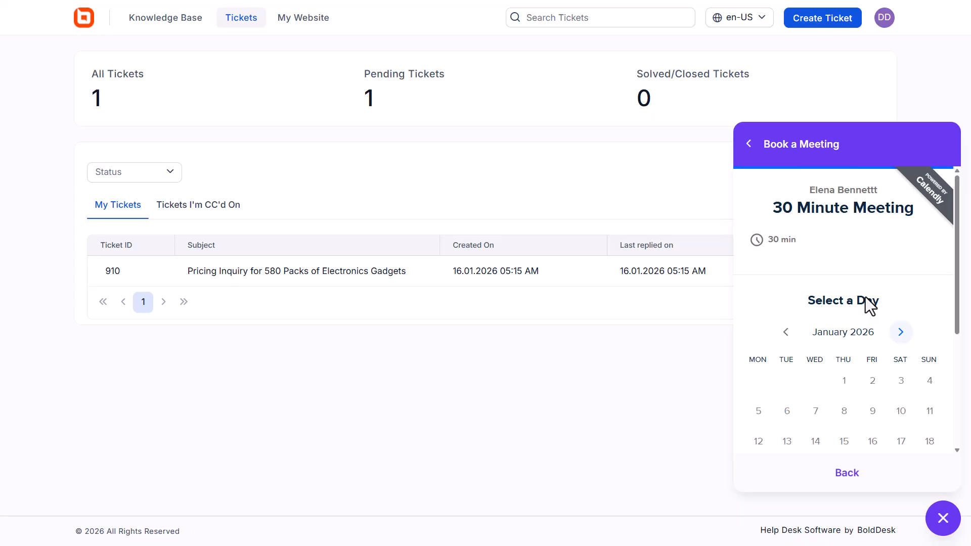
{"action": "scroll", "coordinate": [853, 354], "scroll_direction": "down", "scroll_amount": 4}
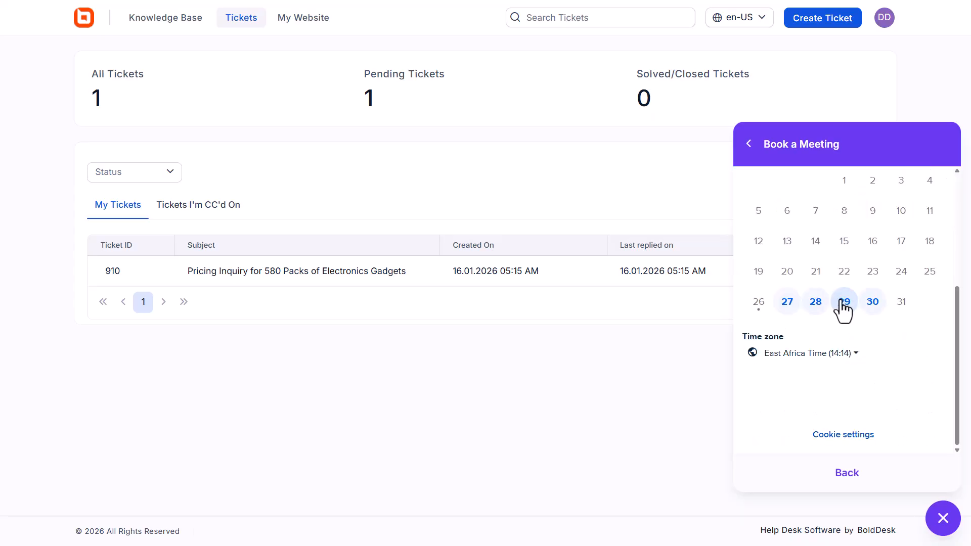
{"action": "left_click", "coordinate": [844, 311]}
{"action": "left_click", "coordinate": [841, 360]}
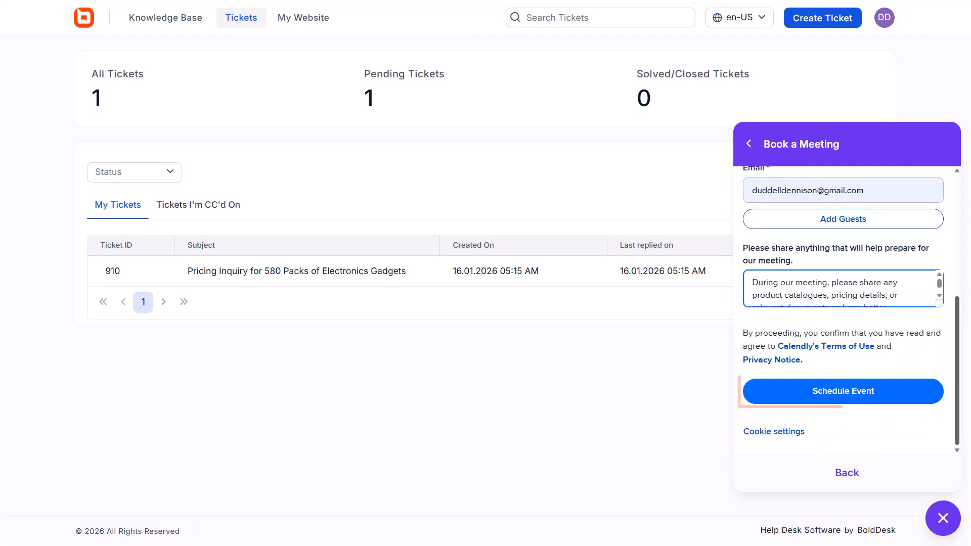
{"action": "left_click", "coordinate": [865, 392]}
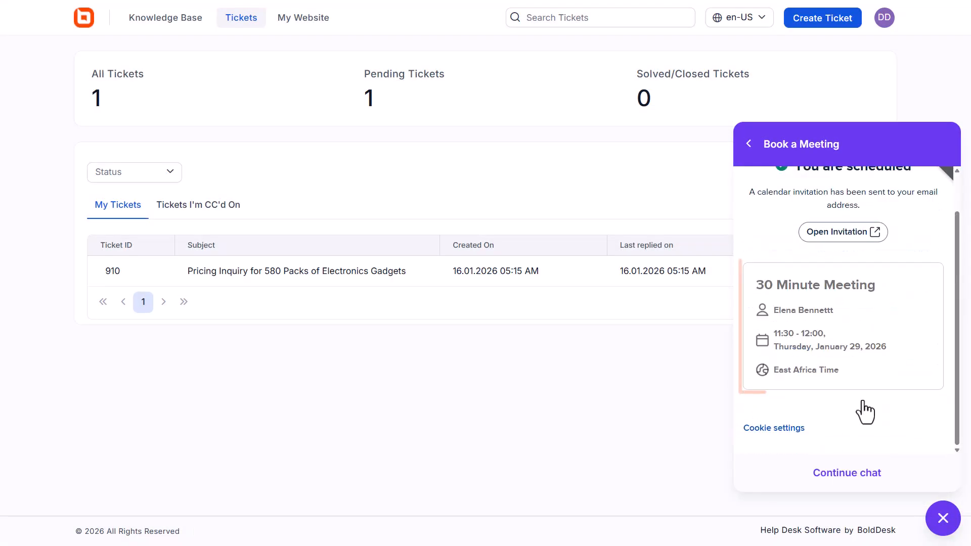